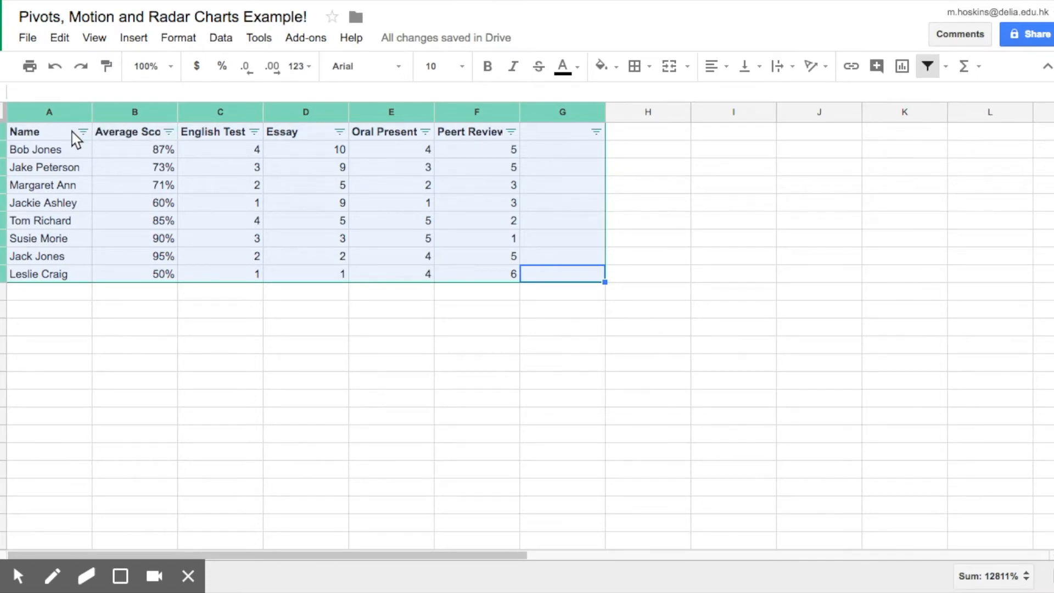
Sort the table by the Name column from A to Z, and re-sort it from Z to A with all filter values kept.
{"action": "left_click", "coordinate": [83, 132]}
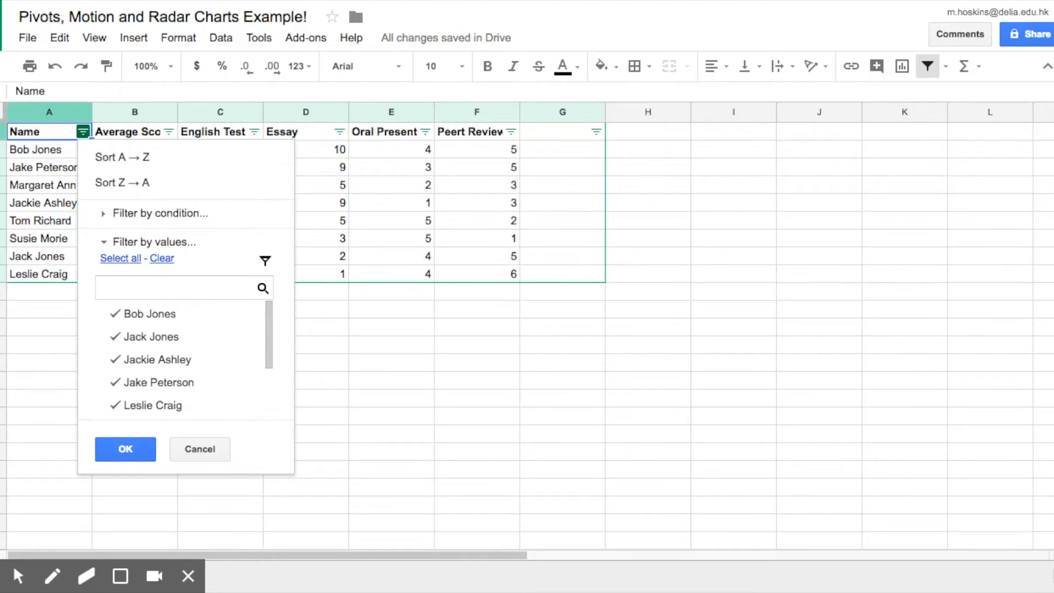
{"action": "left_click", "coordinate": [113, 158]}
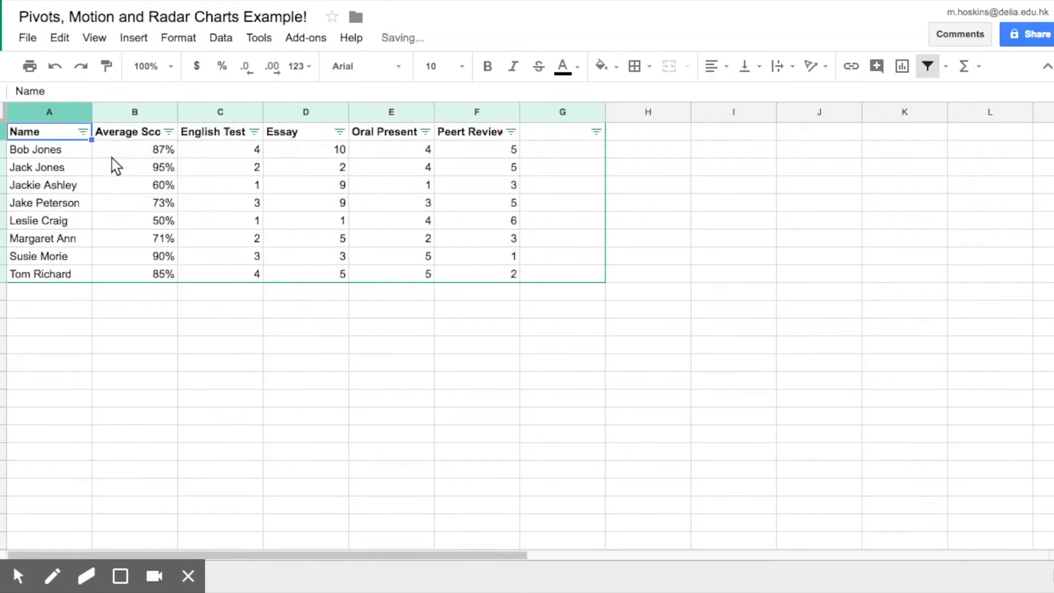
{"action": "left_click", "coordinate": [82, 133]}
{"action": "left_click", "coordinate": [102, 183]}
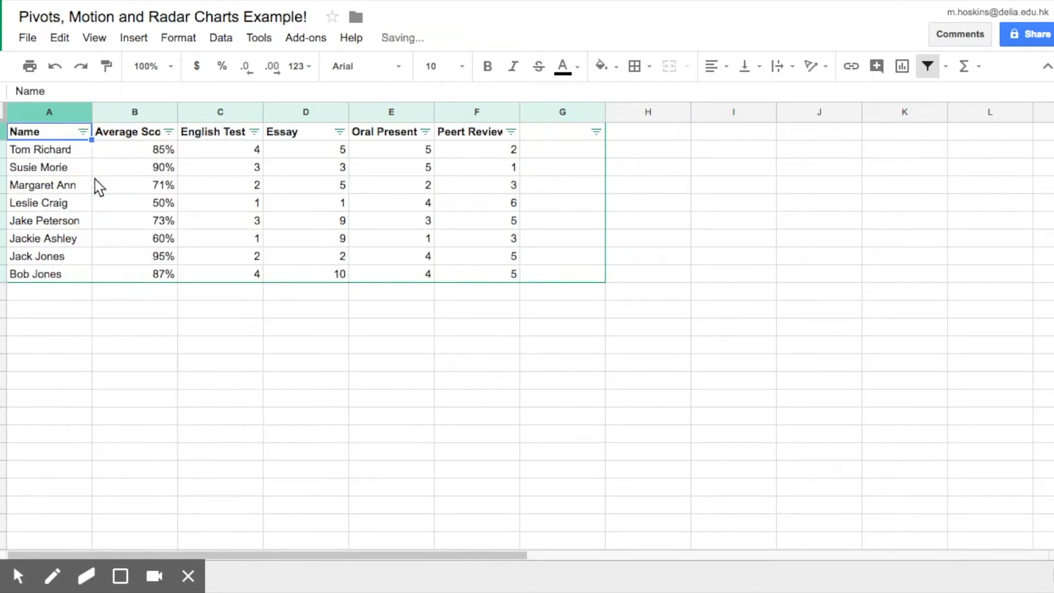
{"action": "left_click", "coordinate": [82, 132]}
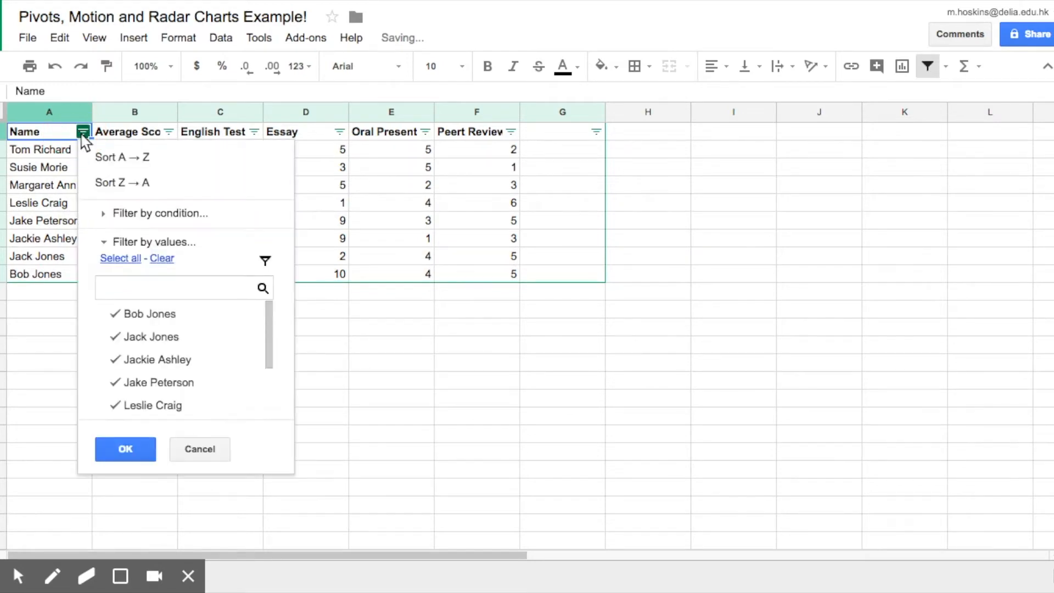
{"action": "left_click", "coordinate": [114, 453]}
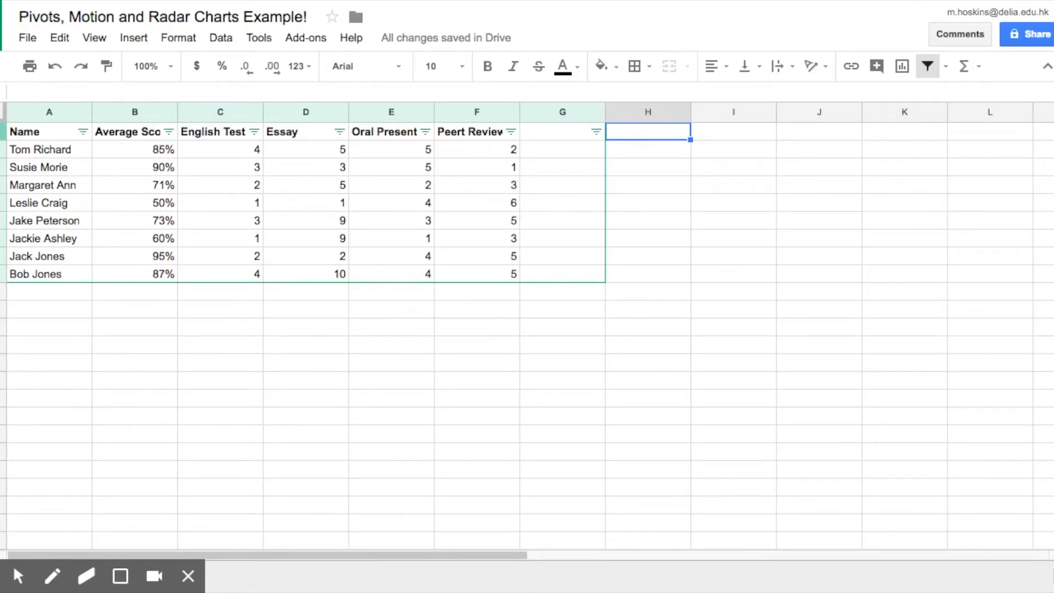
Apply a red-to-white color scale conditional format to the Average Score column, range B1:B9.
{"action": "left_click_drag", "start_coordinate": [160, 134], "coordinate": [158, 275]}
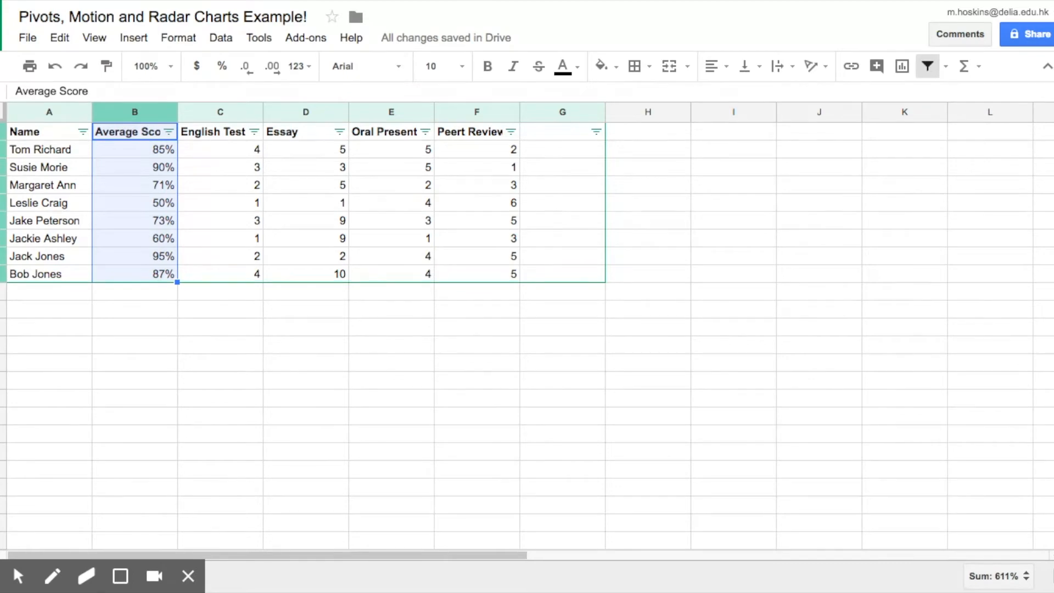
{"action": "left_click", "coordinate": [186, 40]}
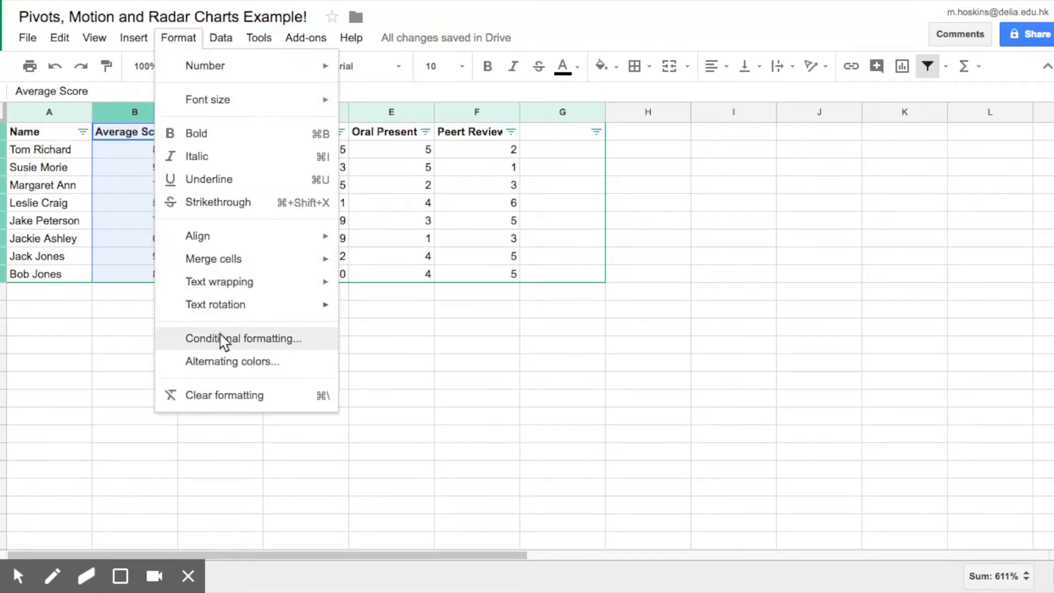
{"action": "left_click", "coordinate": [224, 339]}
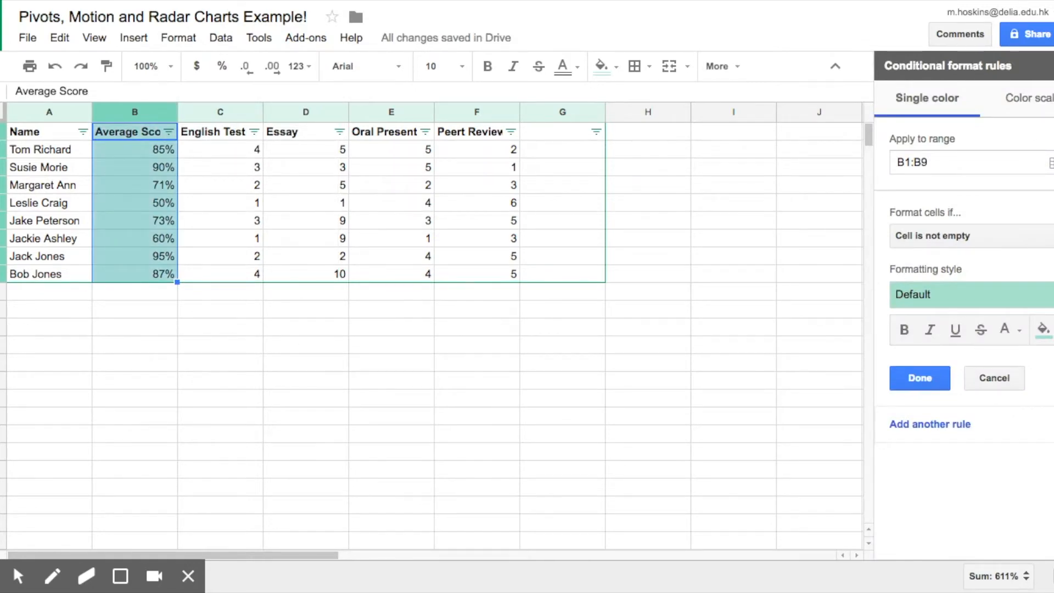
{"action": "left_click", "coordinate": [1032, 99]}
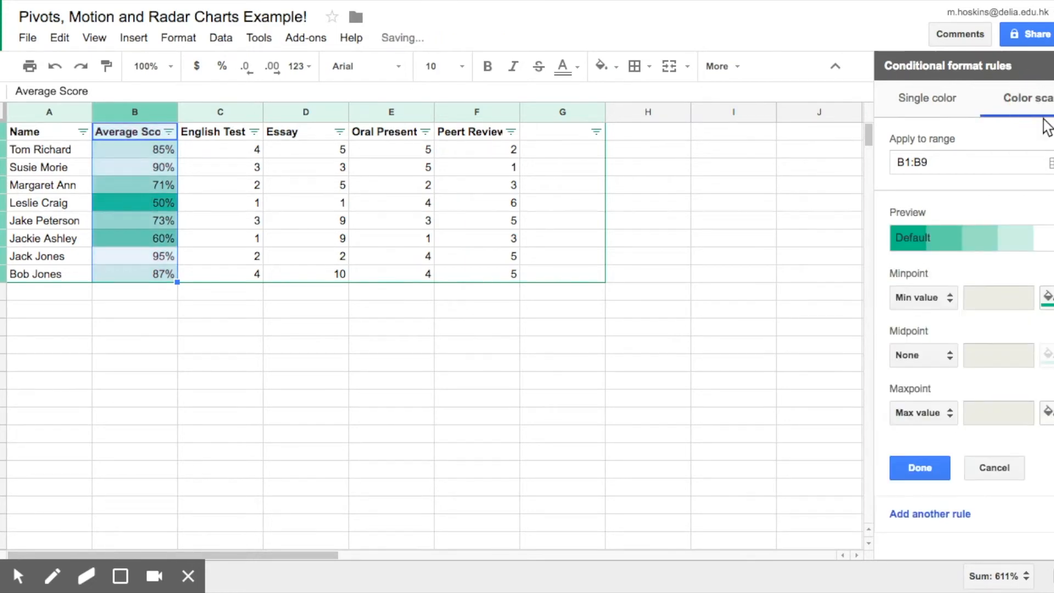
{"action": "left_click", "coordinate": [1049, 237]}
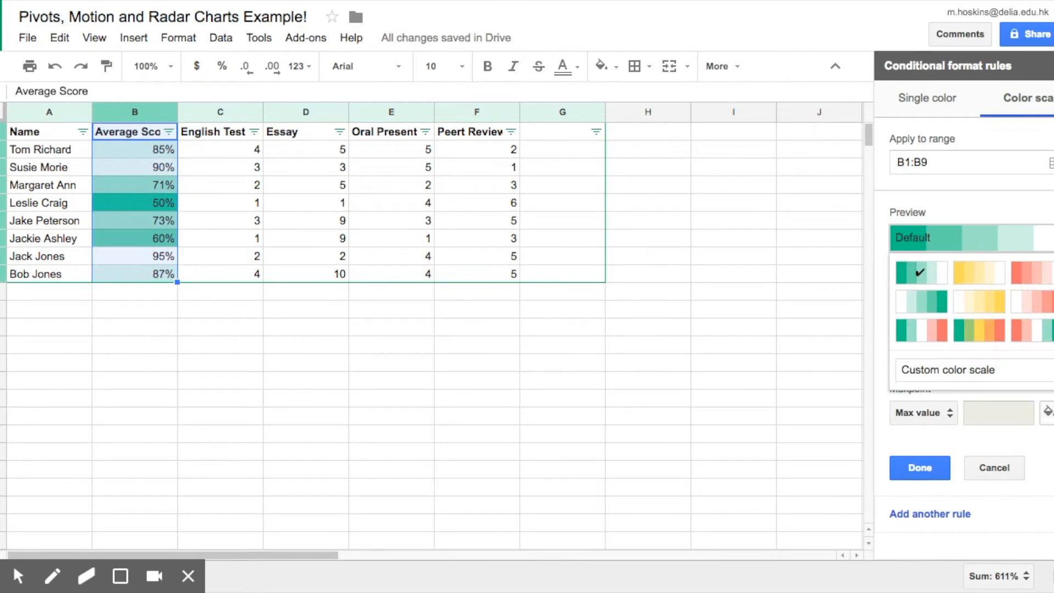
{"action": "left_click", "coordinate": [1020, 277]}
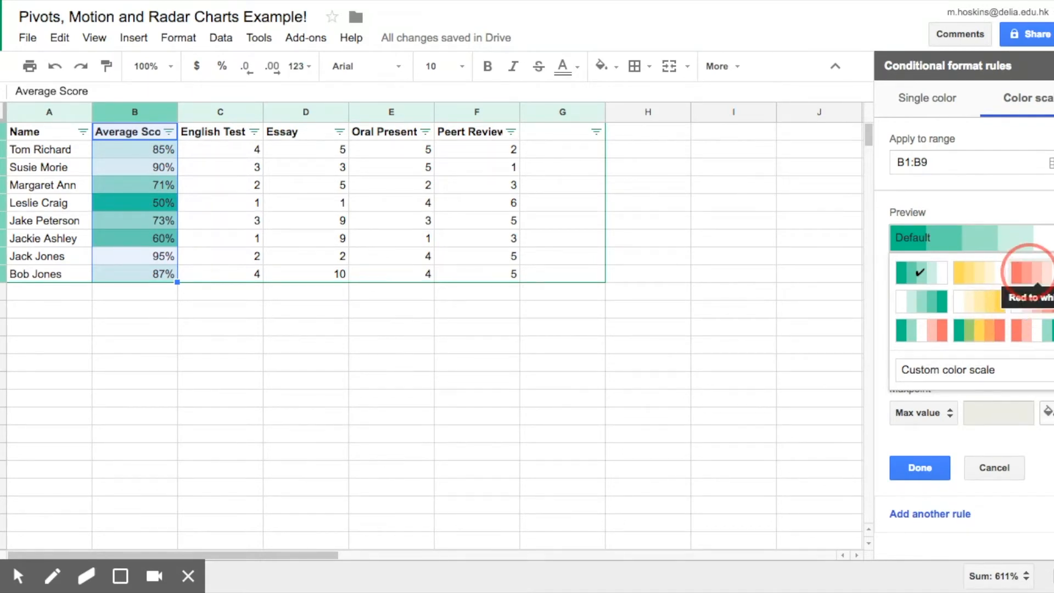
{"action": "left_click", "coordinate": [1028, 271]}
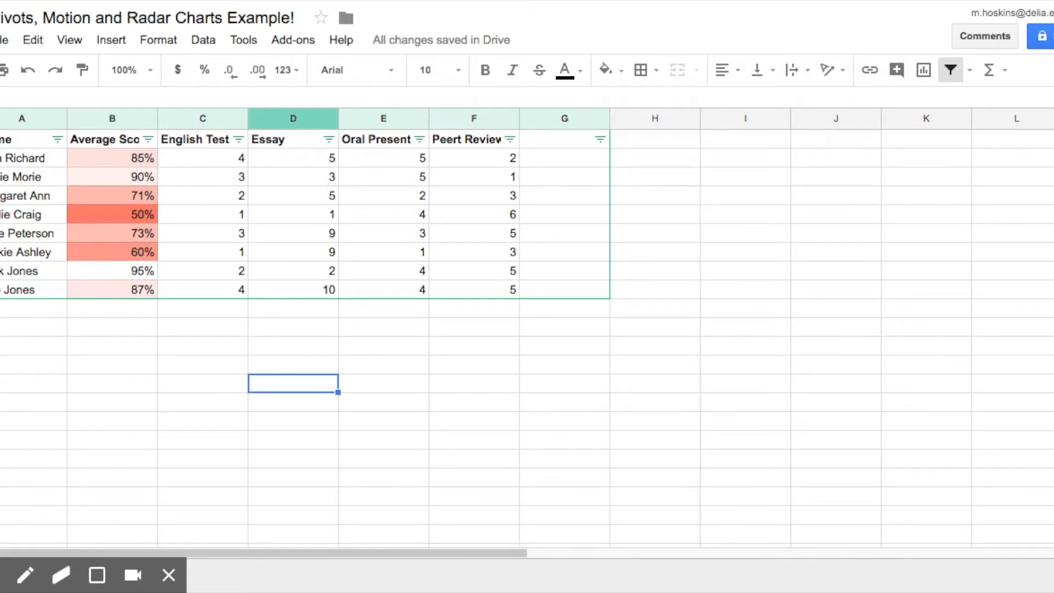
Insert a column chart of Average Score by Name from range A1:B9, deleting the first copy and inserting it again.
{"action": "left_click", "coordinate": [12, 144], "text": "shift"}
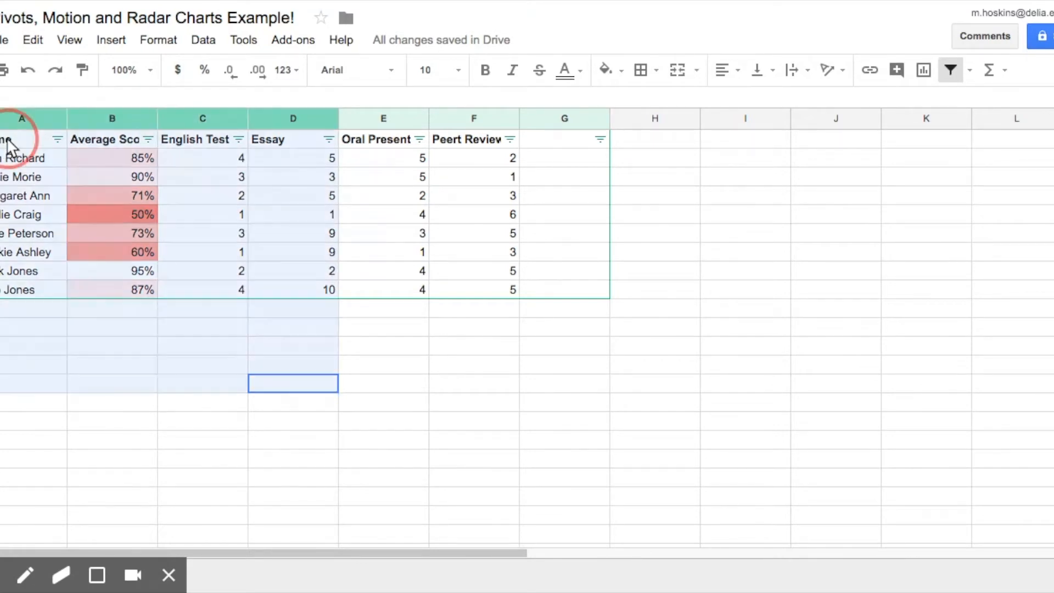
{"action": "key", "text": "ctrl+c"}
{"action": "left_click", "coordinate": [6, 142]}
{"action": "left_click_drag", "start_coordinate": [11, 141], "coordinate": [22, 290]}
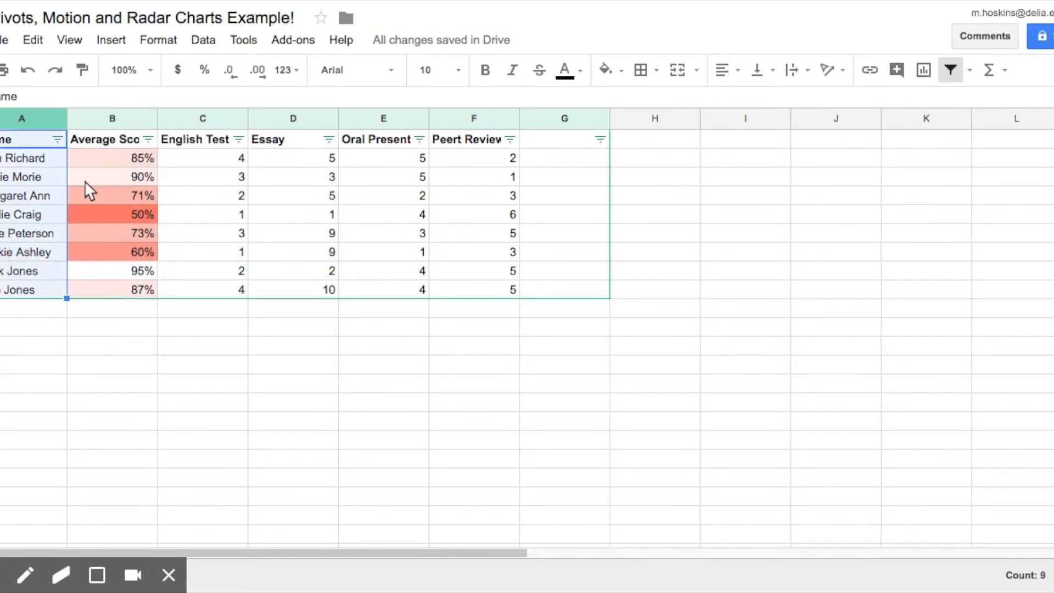
{"action": "left_click_drag", "start_coordinate": [115, 142], "coordinate": [113, 291]}
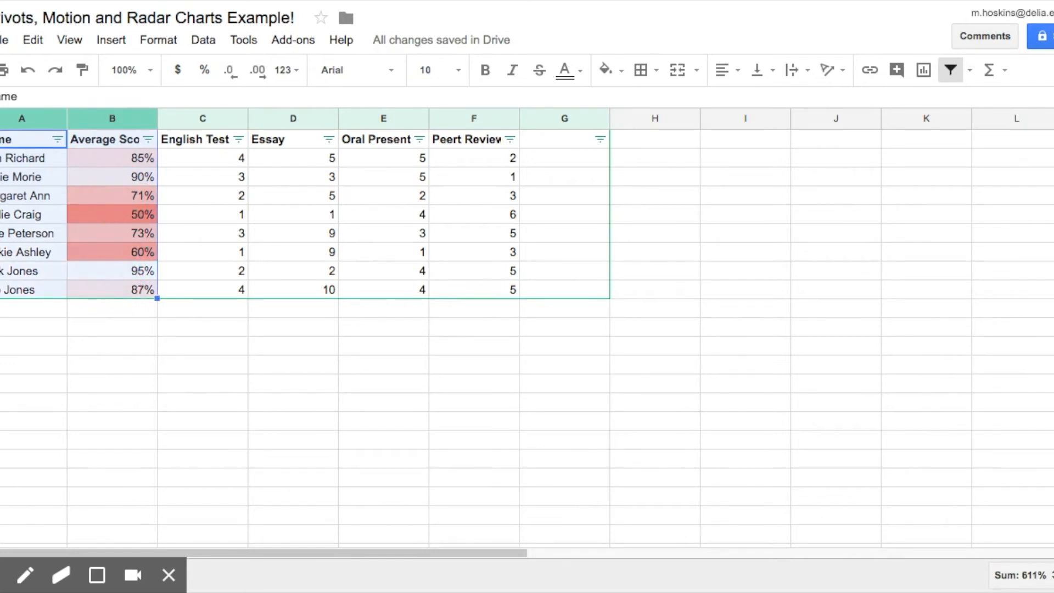
{"action": "left_click", "coordinate": [159, 43]}
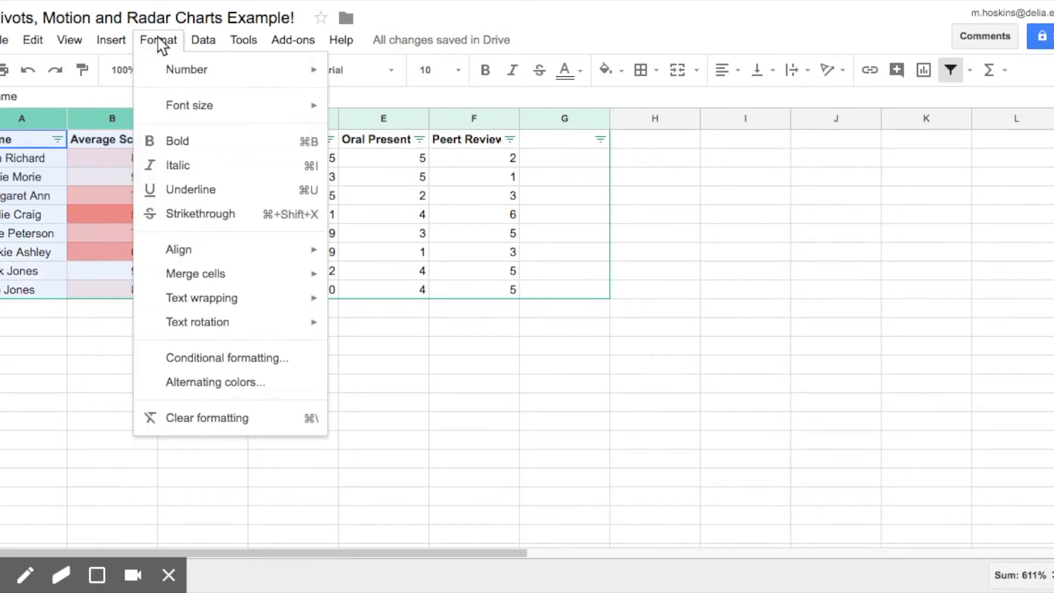
{"action": "mouse_move", "coordinate": [120, 46]}
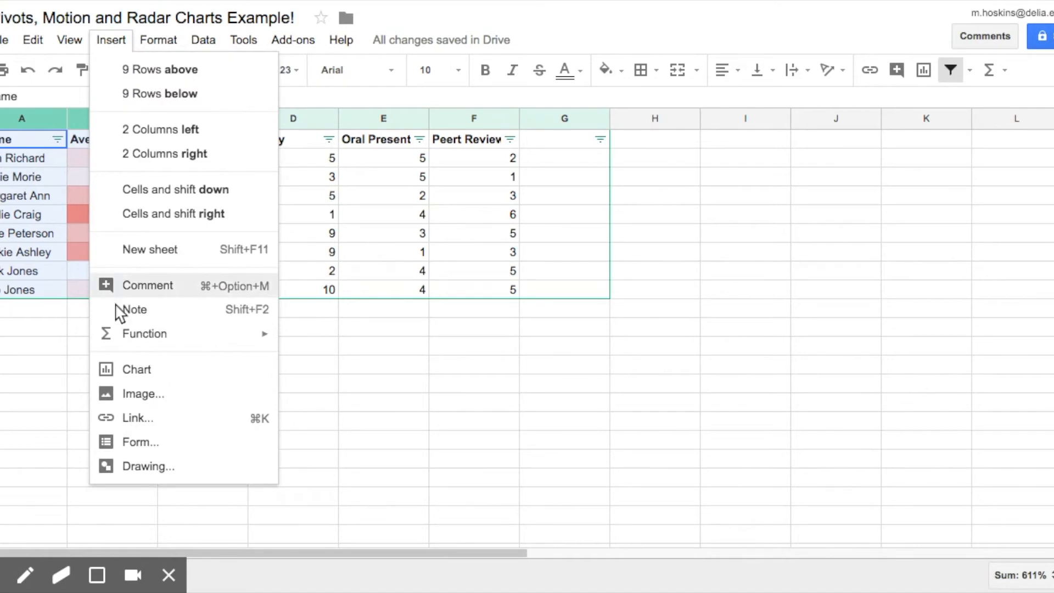
{"action": "left_click", "coordinate": [134, 369]}
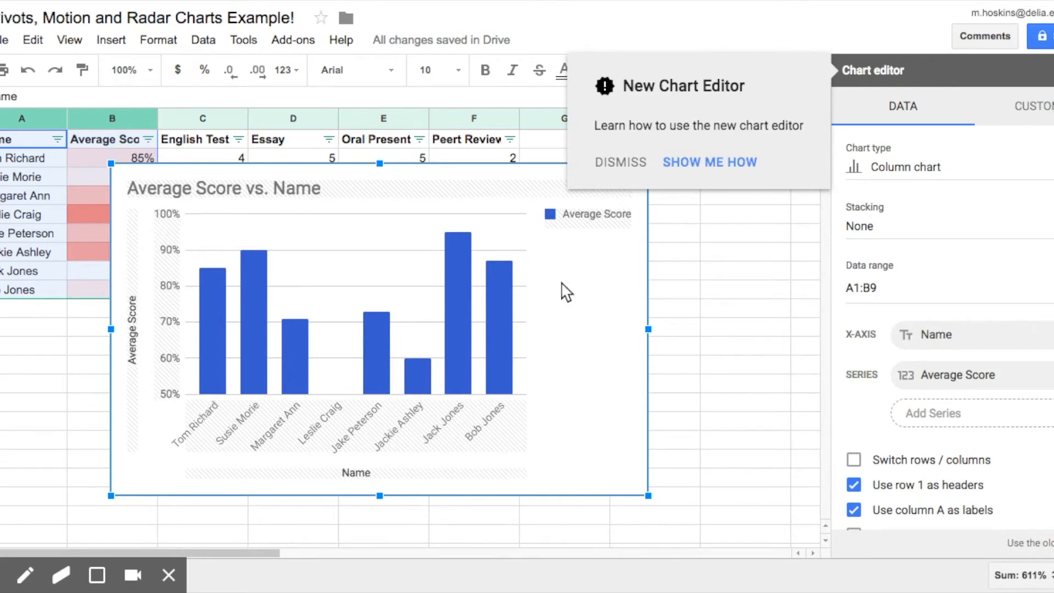
{"action": "key", "text": "Delete"}
{"action": "left_click", "coordinate": [111, 39]}
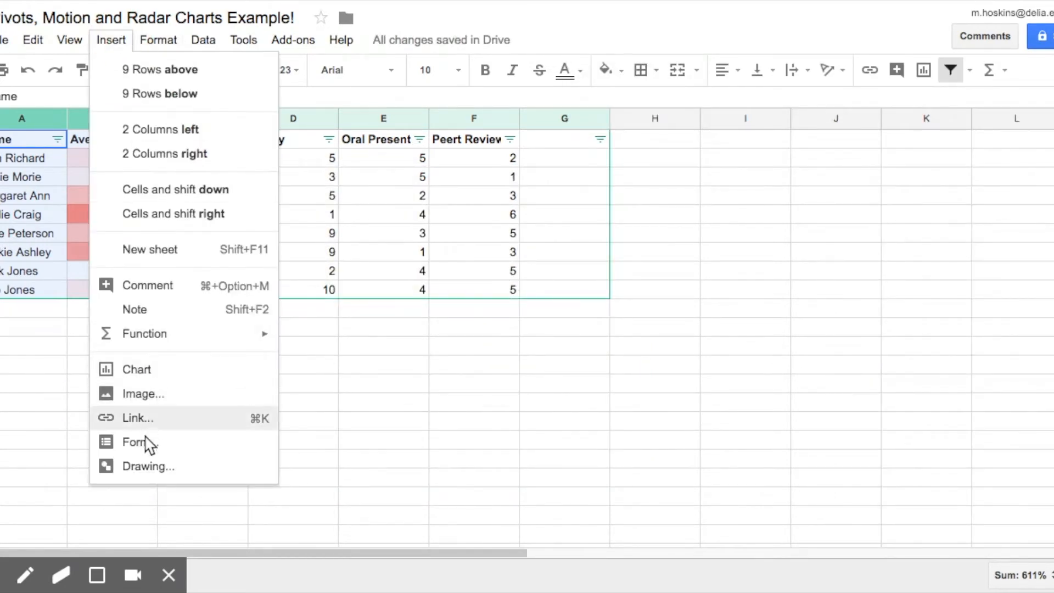
{"action": "left_click", "coordinate": [158, 365]}
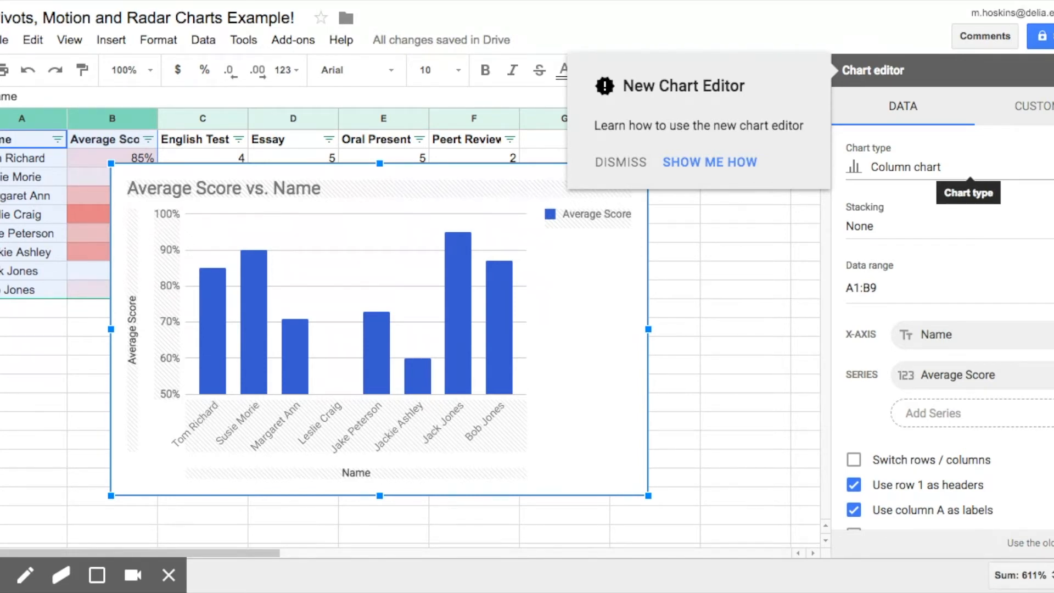
Change the Average Score chart to a Radar chart and check its customization options.
{"action": "left_click", "coordinate": [968, 168]}
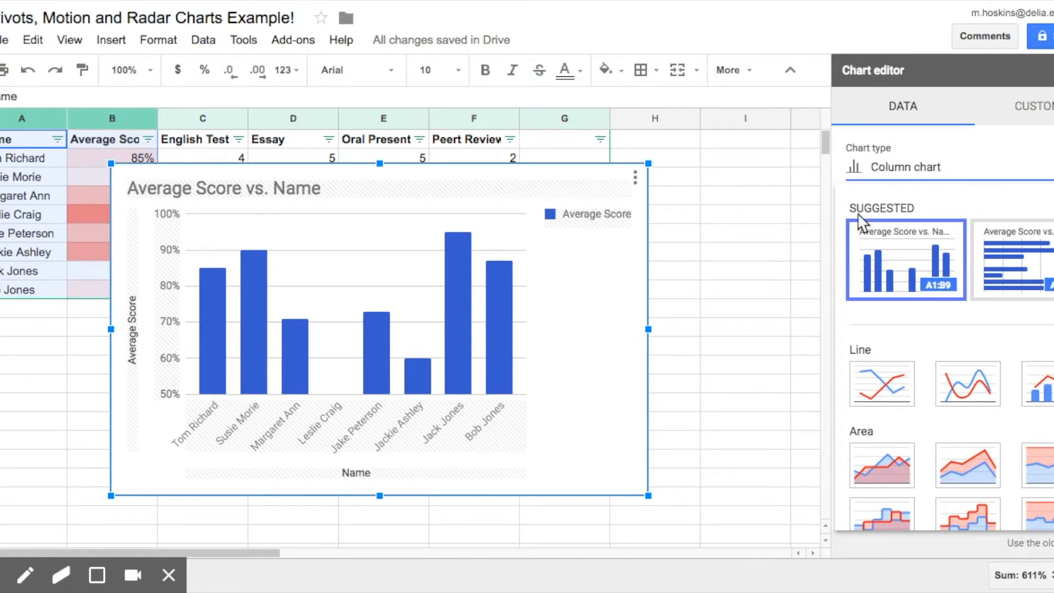
{"action": "scroll", "coordinate": [887, 315], "scroll_direction": "down", "scroll_amount": 10}
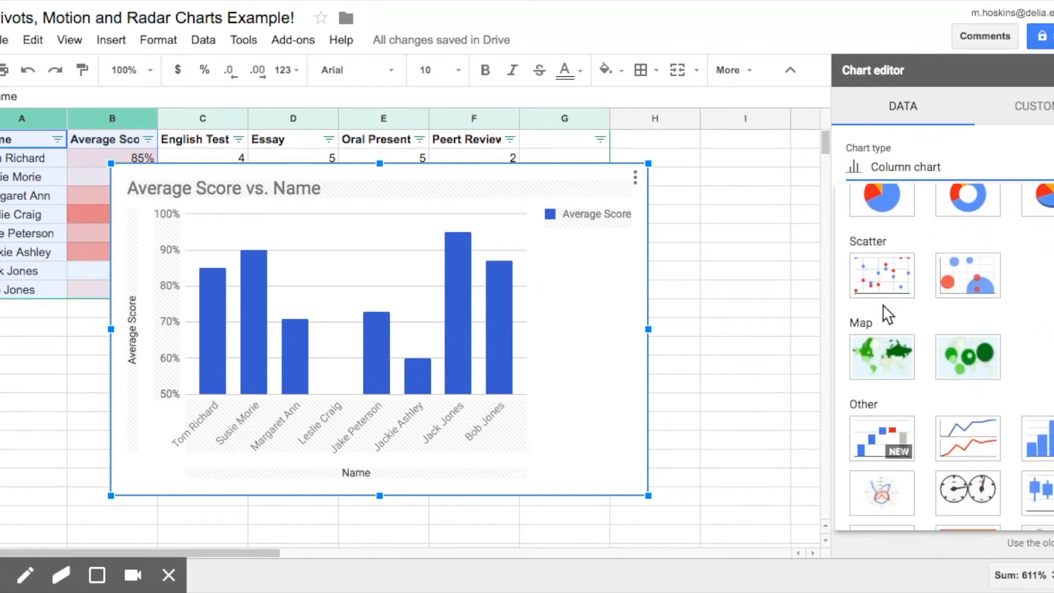
{"action": "left_click", "coordinate": [874, 500]}
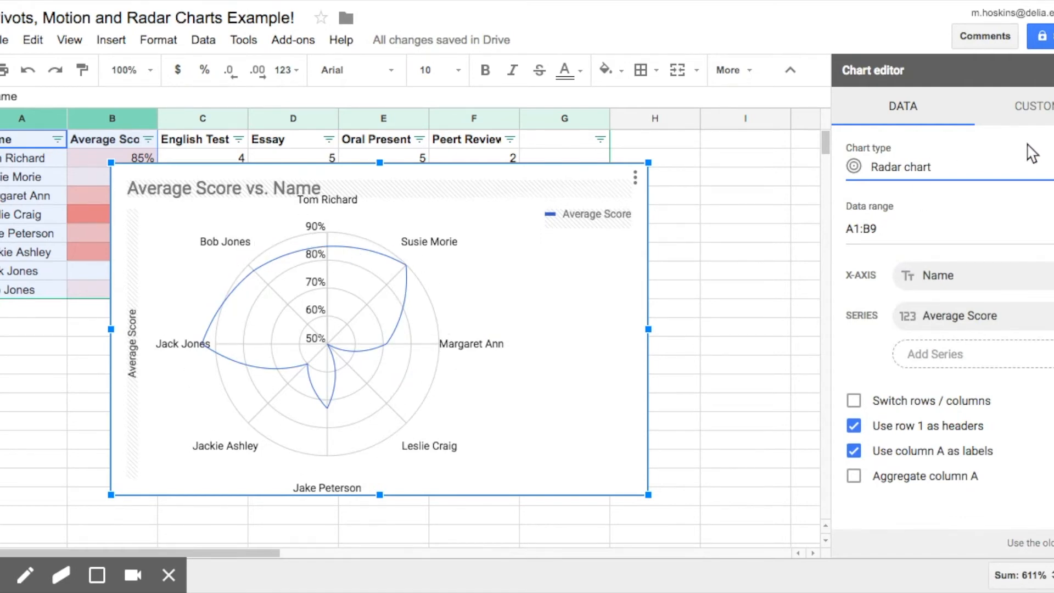
{"action": "left_click", "coordinate": [1036, 110]}
{"action": "left_click", "coordinate": [896, 107]}
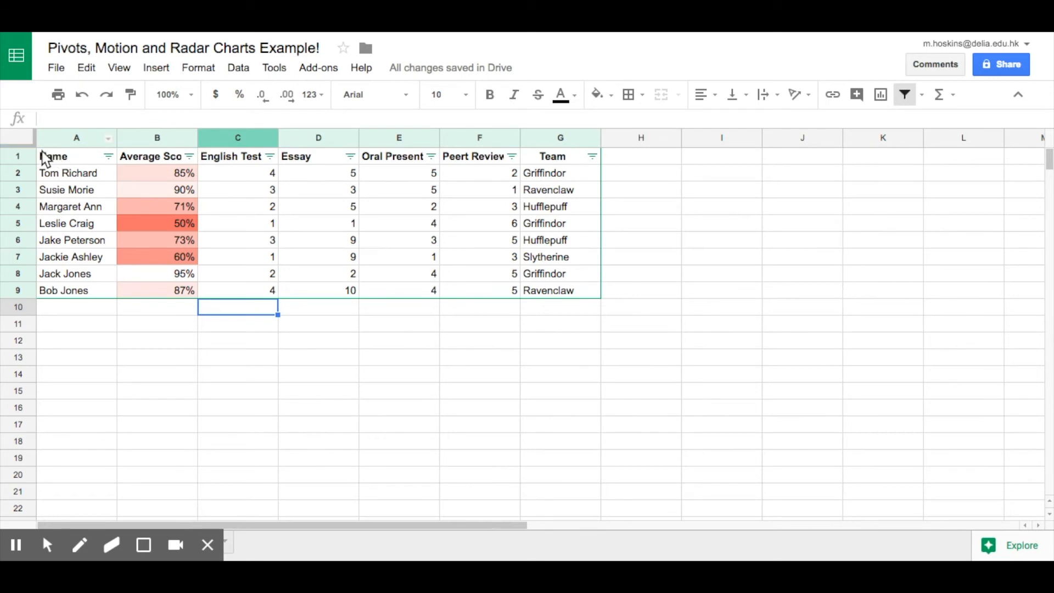
{"action": "left_click", "coordinate": [641, 257]}
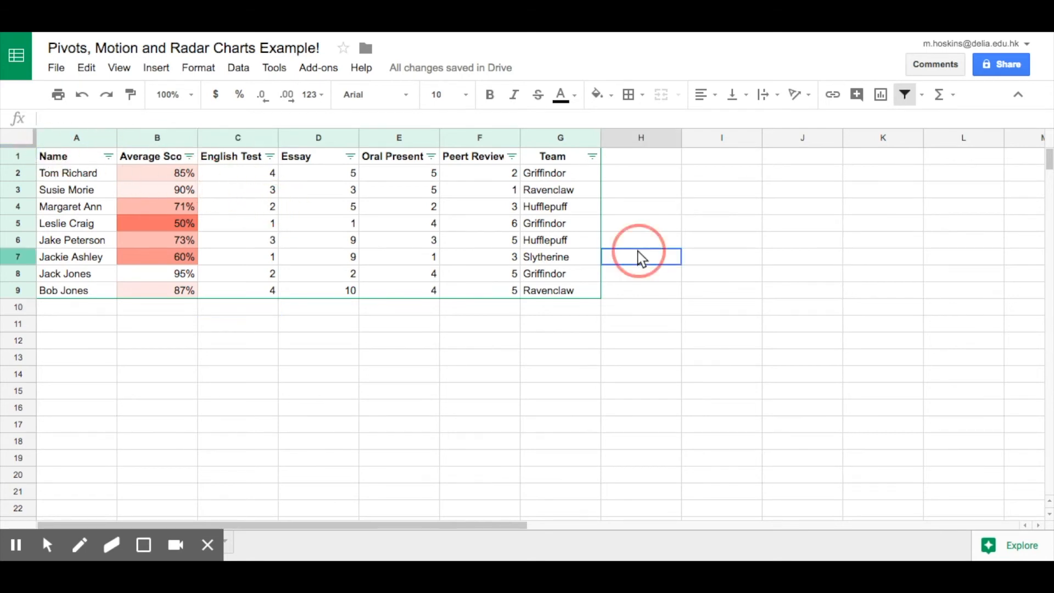
{"action": "mouse_move", "coordinate": [612, 158]}
{"action": "left_mouse_down"}
{"action": "mouse_move", "coordinate": [619, 306]}
{"action": "mouse_move", "coordinate": [476, 279]}
{"action": "mouse_move", "coordinate": [82, 250]}
{"action": "mouse_move", "coordinate": [55, 296]}
{"action": "left_mouse_up"}
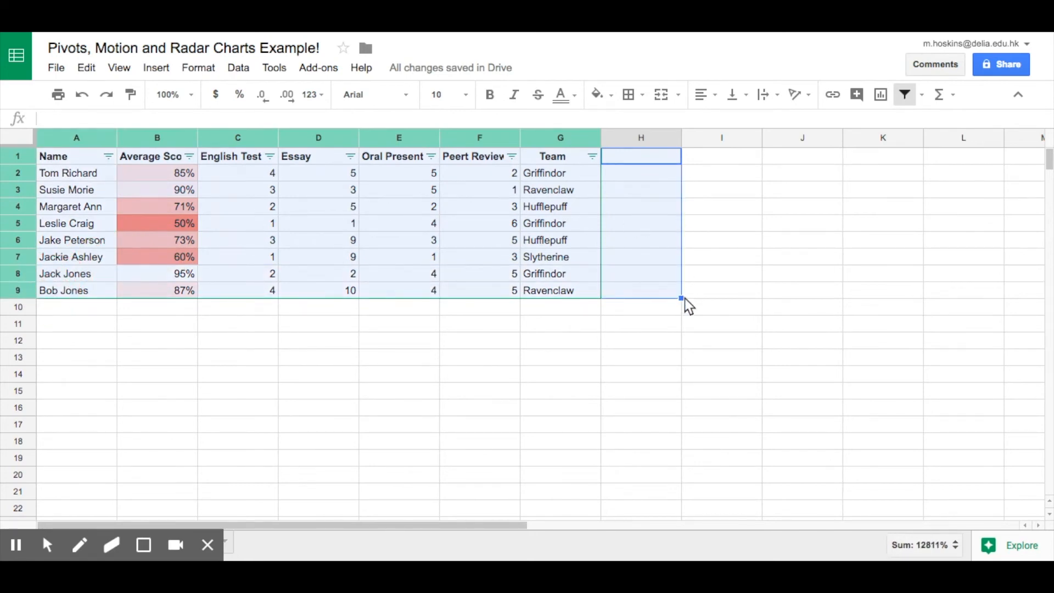
{"action": "mouse_move", "coordinate": [681, 298]}
{"action": "left_mouse_down"}
{"action": "mouse_move", "coordinate": [646, 298]}
{"action": "mouse_move", "coordinate": [680, 298]}
{"action": "left_mouse_up"}
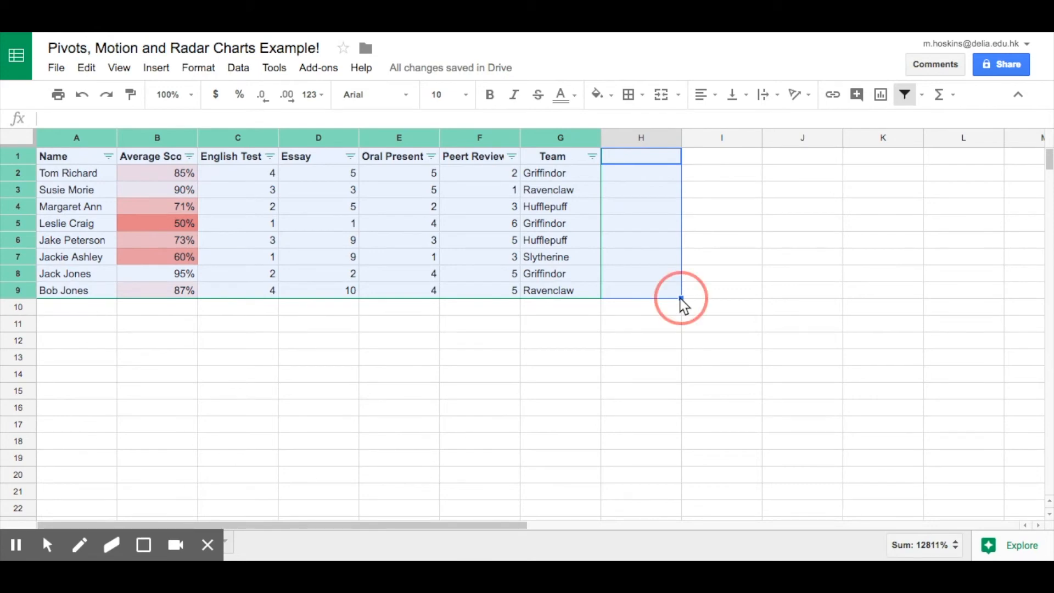
{"action": "left_click", "coordinate": [651, 278]}
{"action": "left_click", "coordinate": [592, 157]}
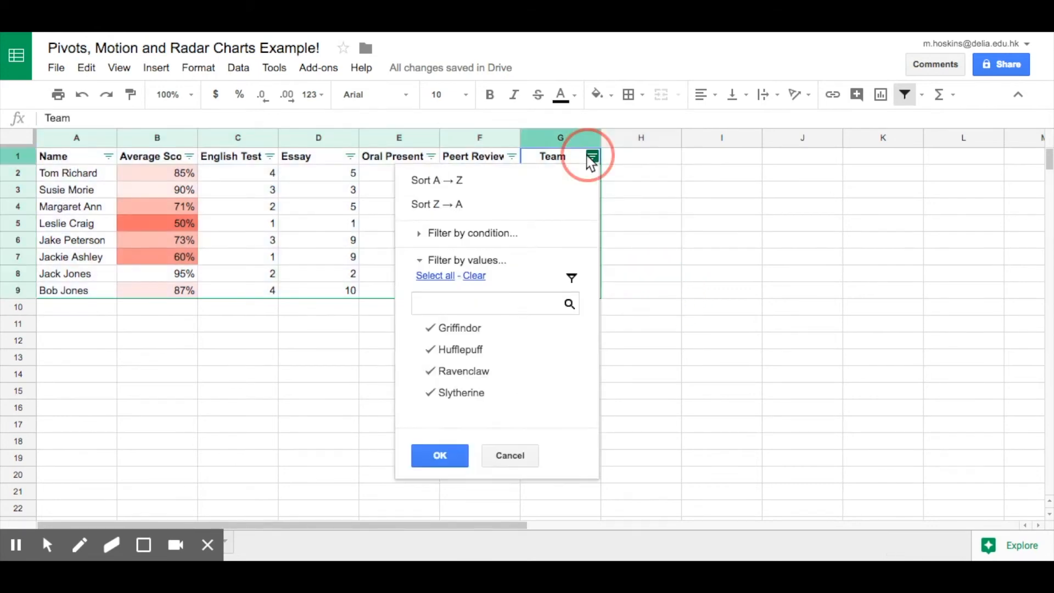
{"action": "left_click", "coordinate": [630, 193]}
Create a pivot table from columns A to G, covering Name through Team.
{"action": "left_click_drag", "start_coordinate": [551, 140], "coordinate": [61, 255]}
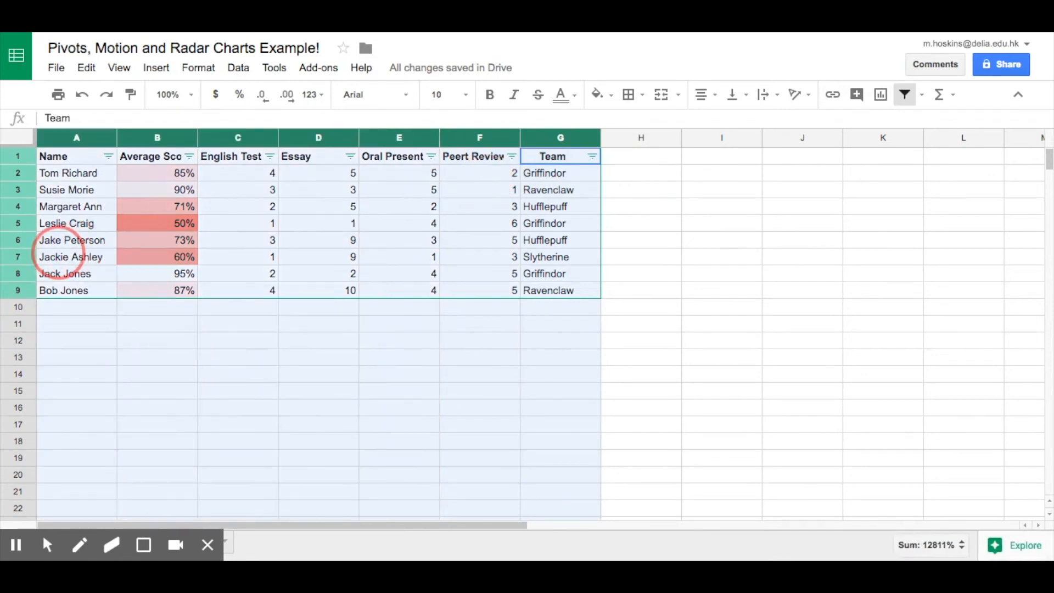
{"action": "left_click", "coordinate": [193, 68]}
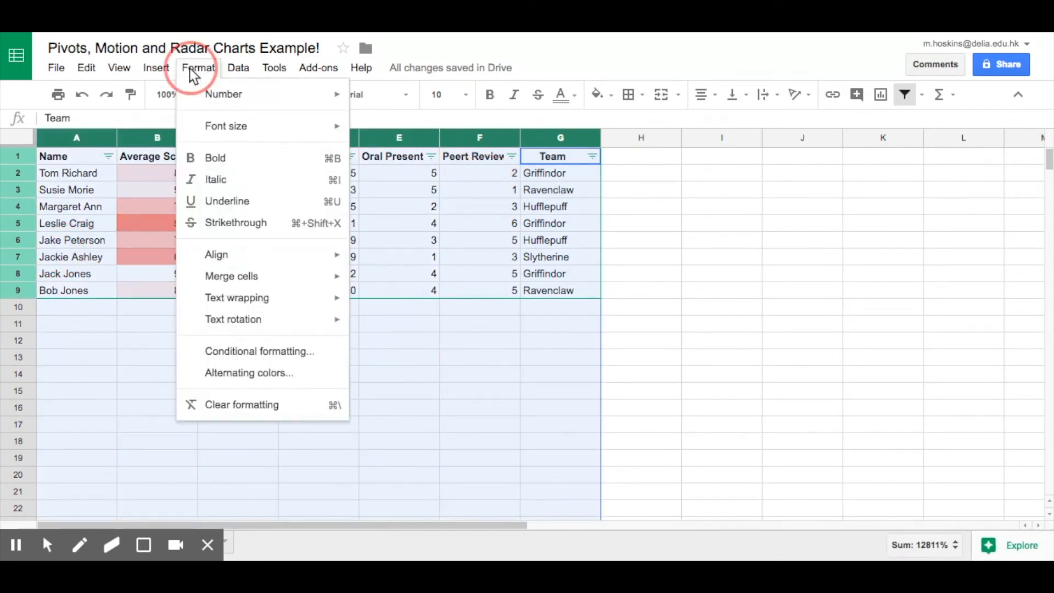
{"action": "mouse_move", "coordinate": [237, 69]}
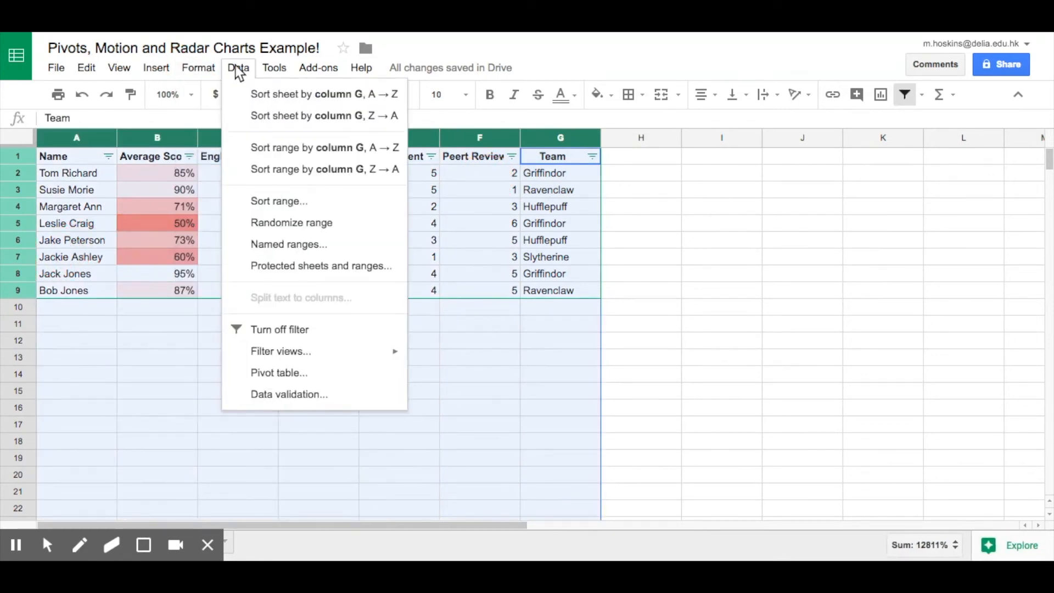
{"action": "left_click", "coordinate": [279, 373]}
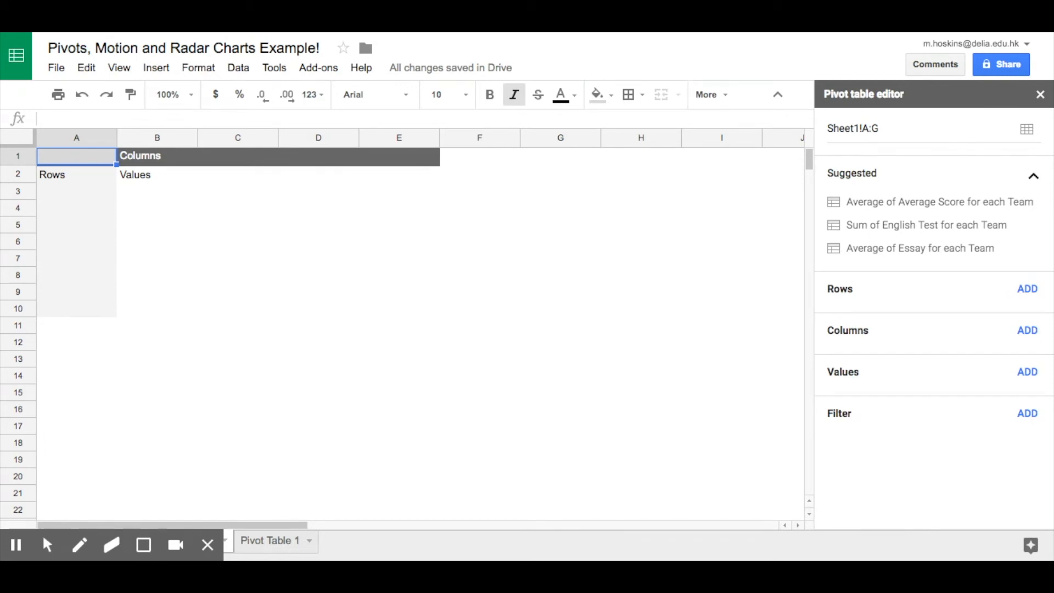
Build the pivot table from the suggested summary "Average of Essay for each Team".
{"action": "left_click", "coordinate": [1027, 291]}
{"action": "left_click", "coordinate": [1027, 289]}
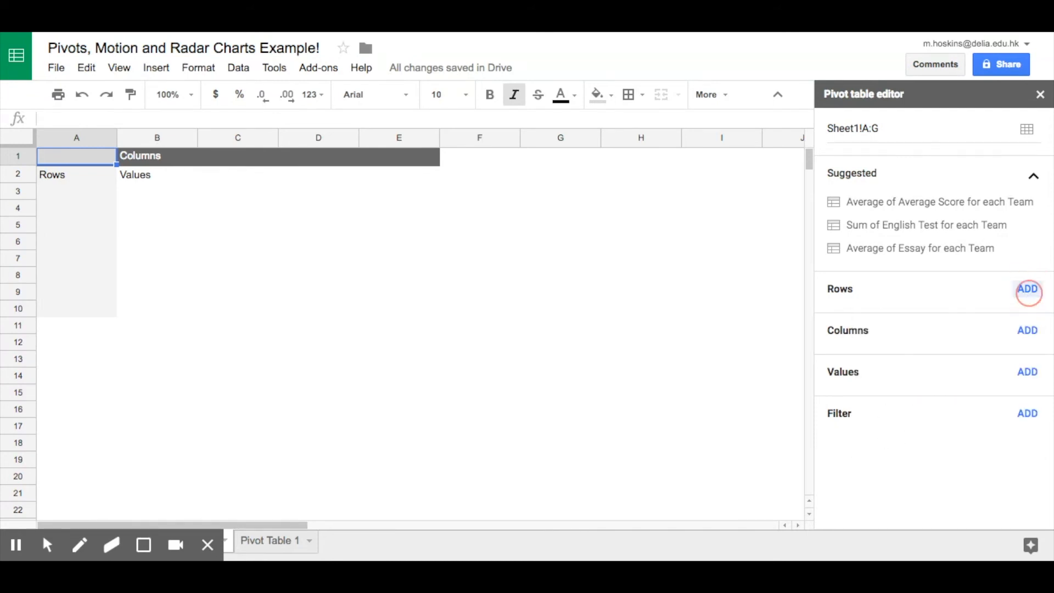
{"action": "left_click", "coordinate": [1028, 331]}
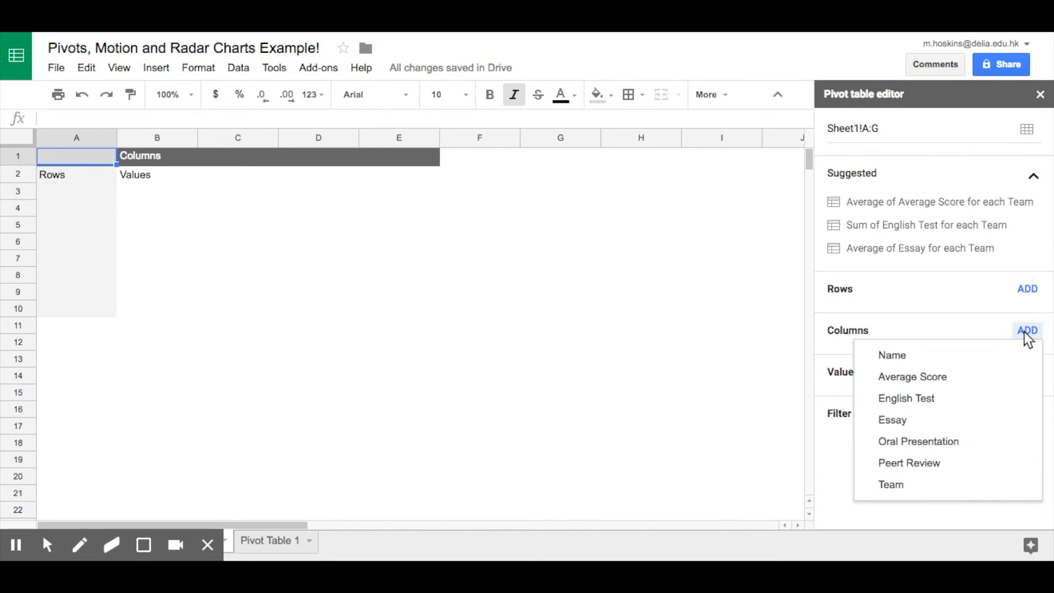
{"action": "left_click", "coordinate": [829, 367]}
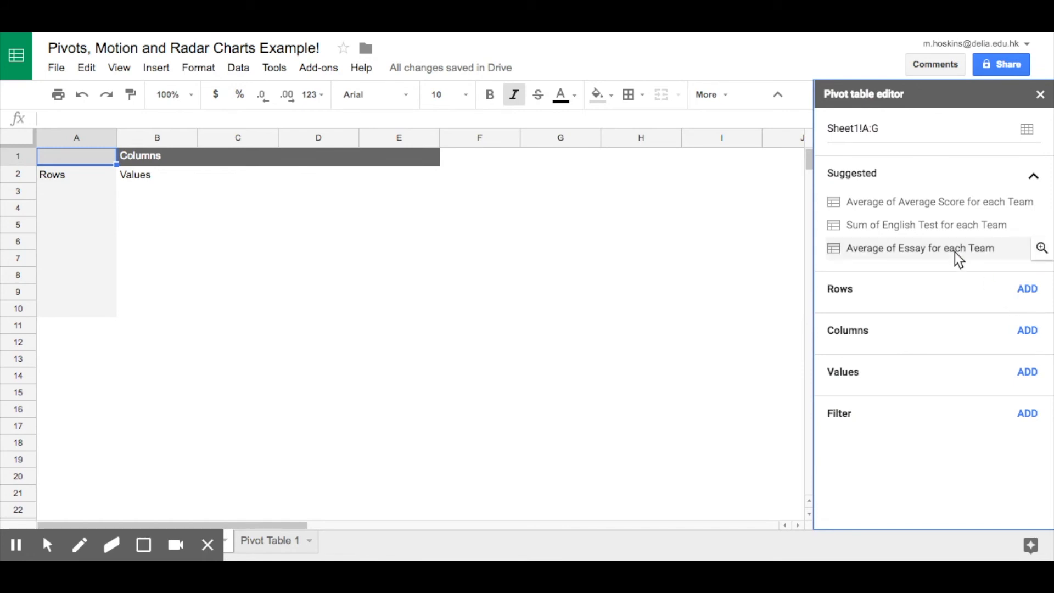
{"action": "mouse_move", "coordinate": [840, 200]}
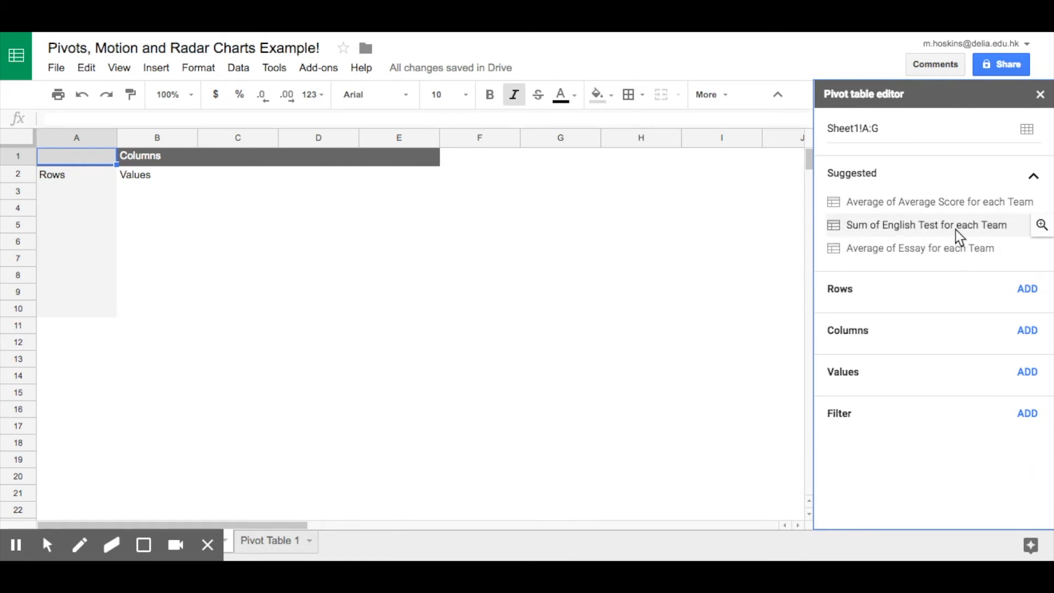
{"action": "left_click", "coordinate": [914, 253]}
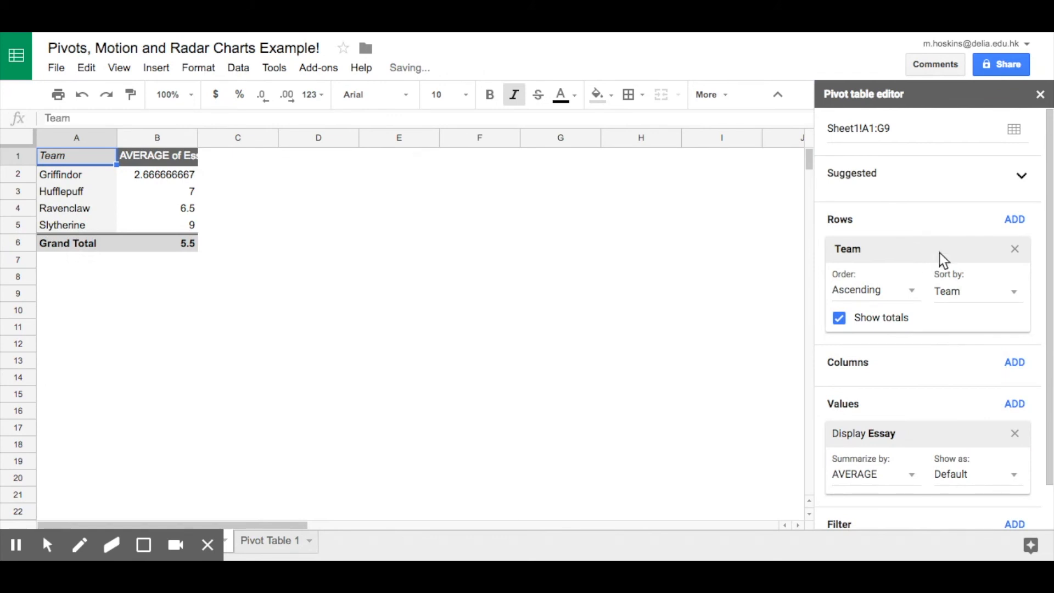